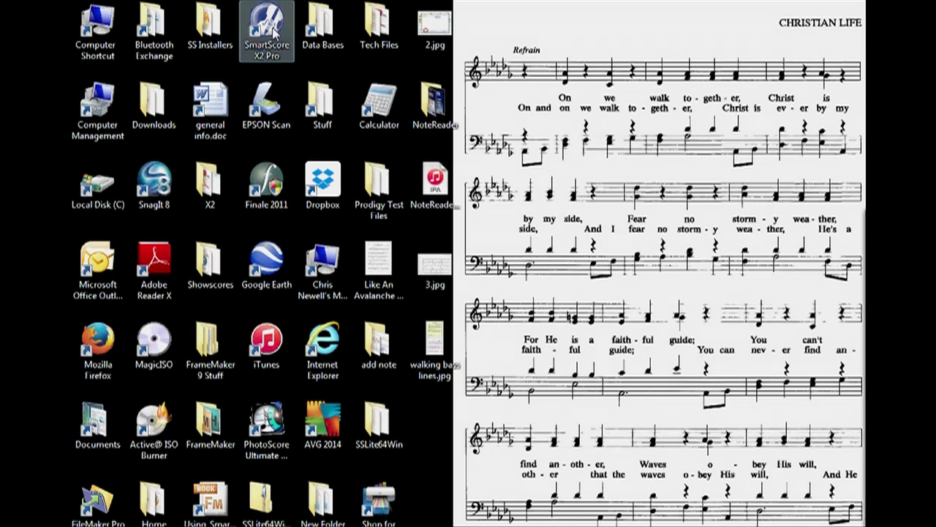
Launch SmartScore X2 Pro from its desktop icon
{"action": "double_click", "coordinate": [273, 31]}
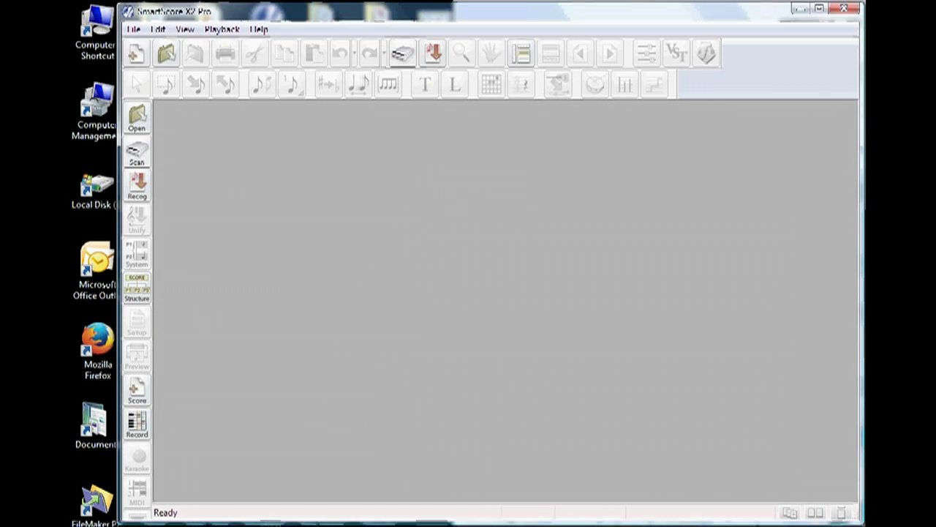
Select WIA-HP Photosmart 6520 series as the scanner under File > Scan Music > Select Scanner
{"action": "left_click", "coordinate": [134, 31]}
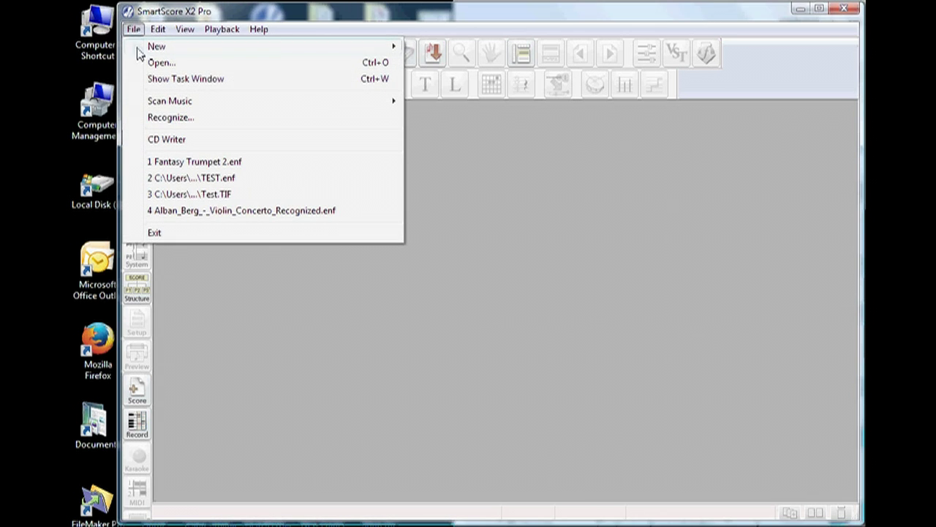
{"action": "mouse_move", "coordinate": [199, 102]}
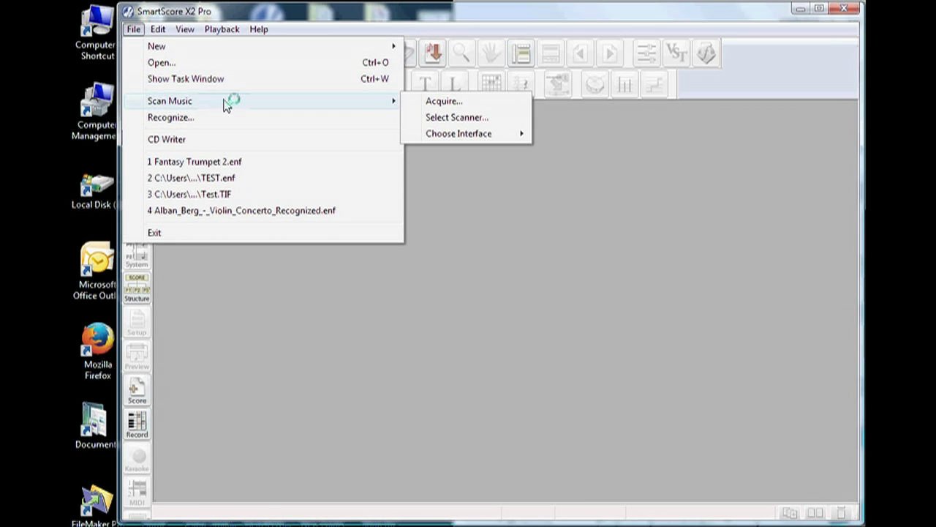
{"action": "left_click", "coordinate": [515, 119]}
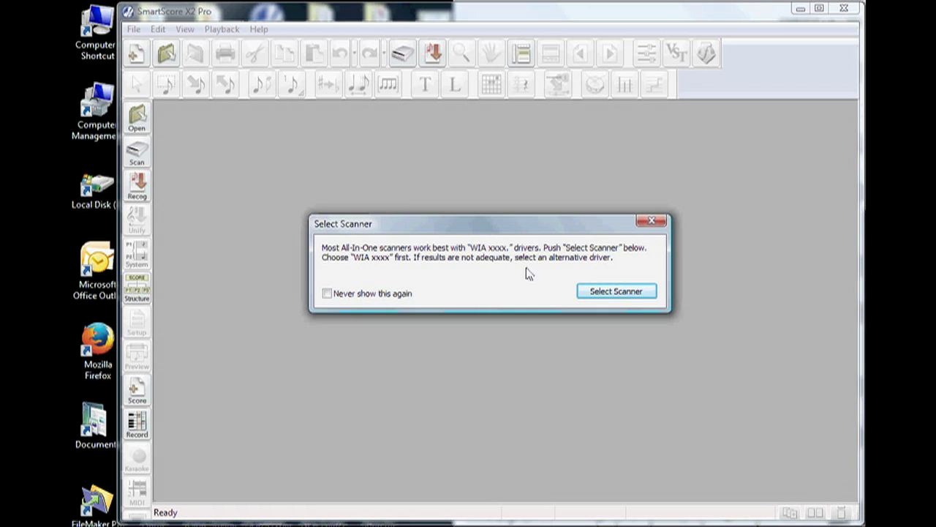
{"action": "left_click", "coordinate": [648, 295]}
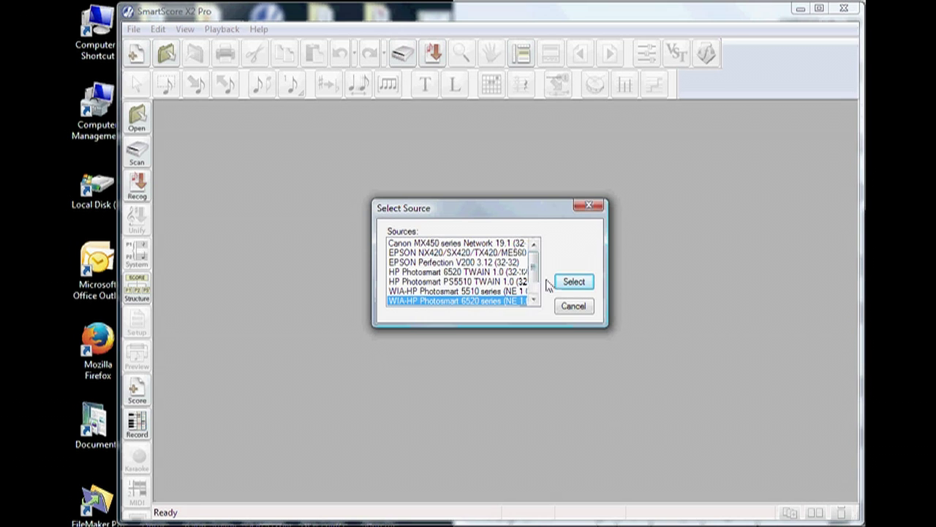
{"action": "left_click", "coordinate": [578, 282]}
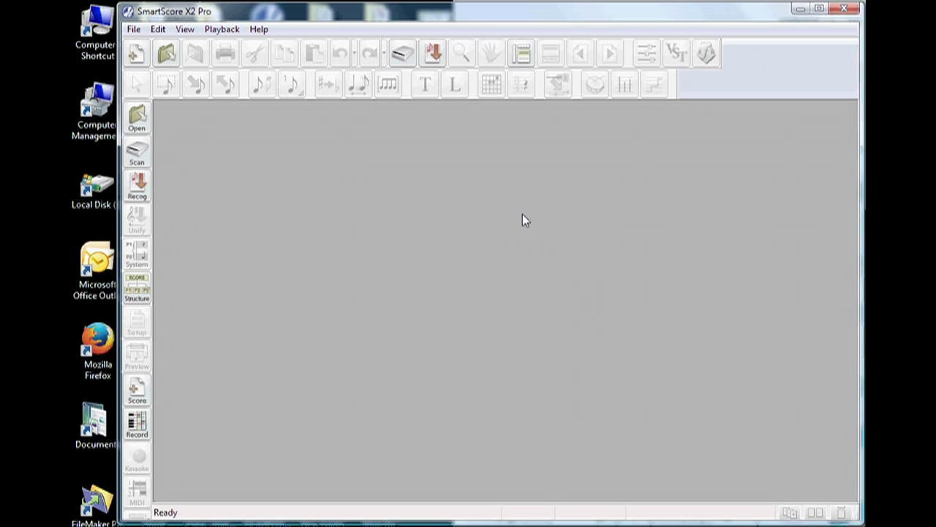
Scan the Coventry Carol page cropped to the title and three staves, finishing after one page
{"action": "left_click", "coordinate": [404, 56]}
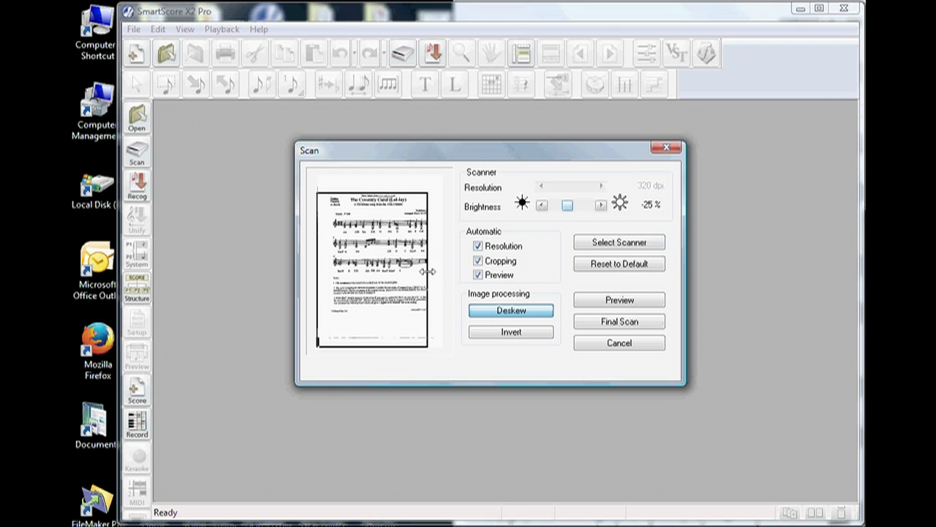
{"action": "left_click_drag", "start_coordinate": [426, 272], "coordinate": [444, 271]}
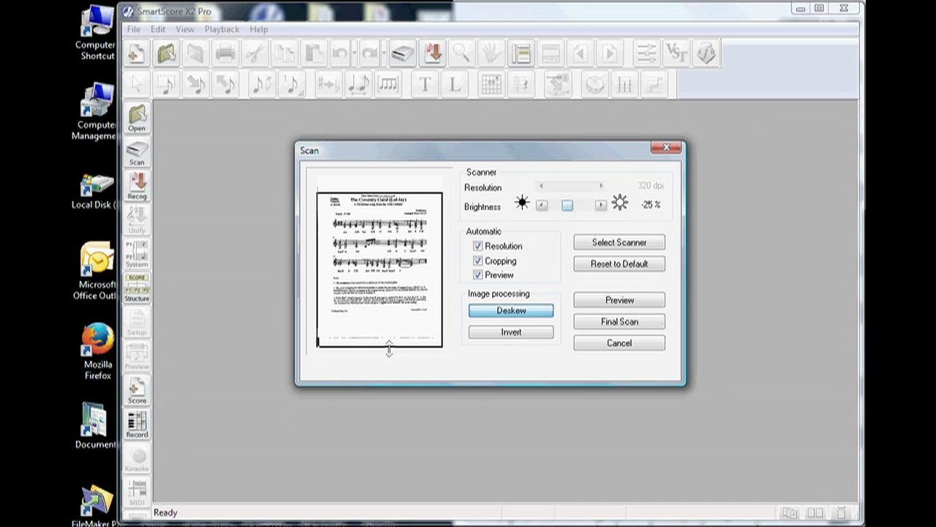
{"action": "left_click_drag", "start_coordinate": [389, 347], "coordinate": [382, 271]}
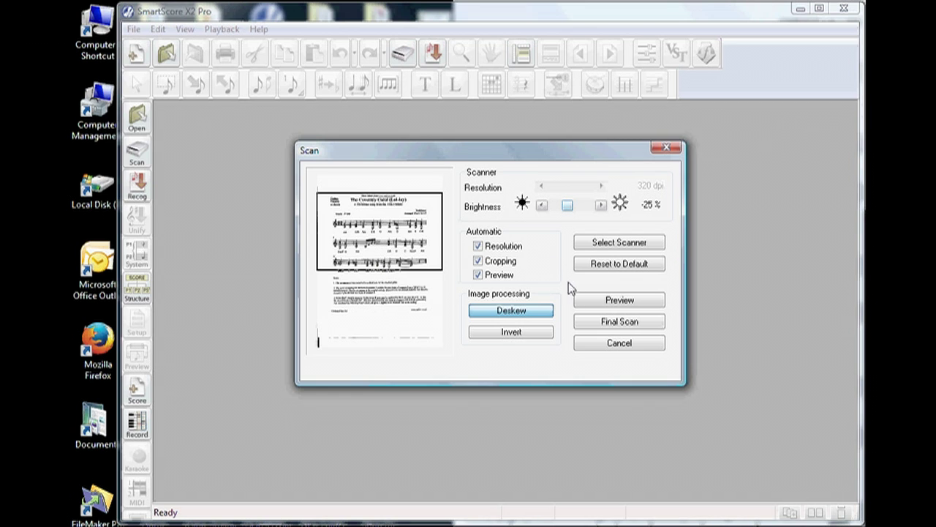
{"action": "left_click", "coordinate": [650, 325]}
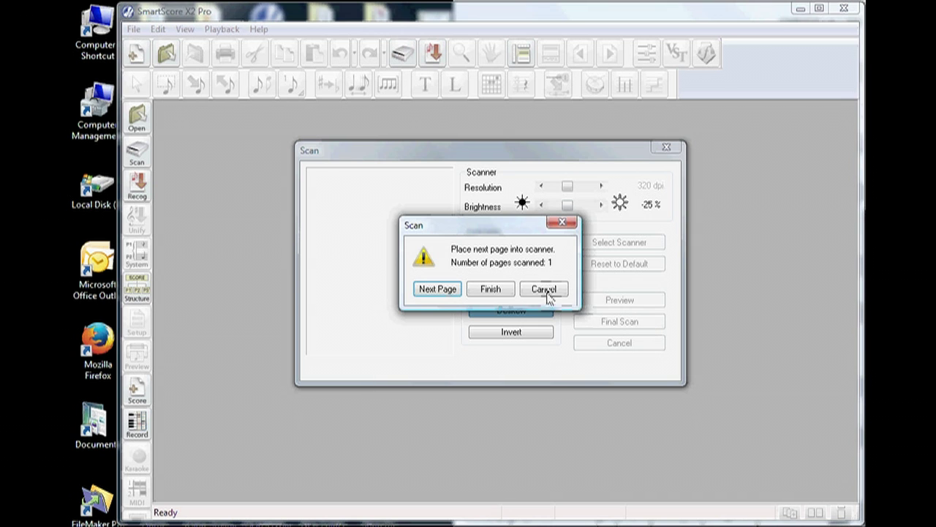
{"action": "left_click", "coordinate": [491, 289]}
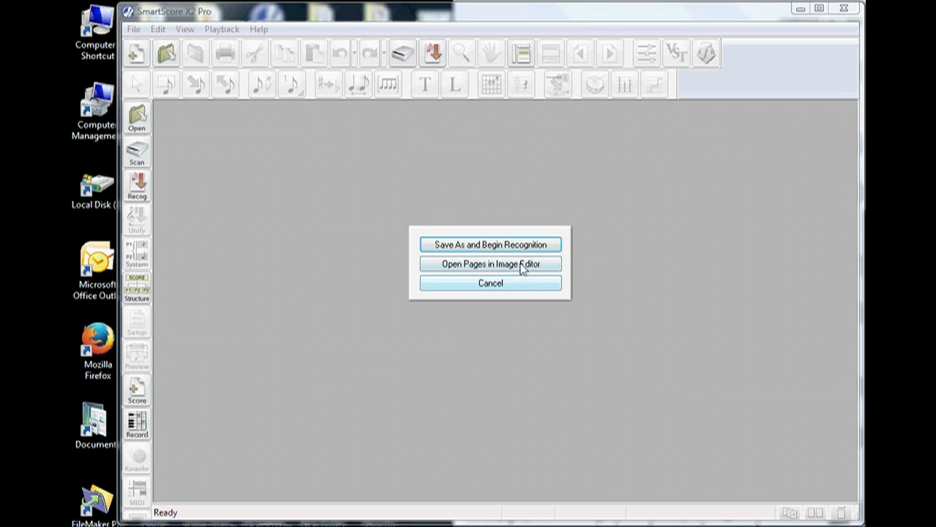
Open the scan in the Image Editor at 62% threshold and deskew it along a staff line
{"action": "left_click", "coordinate": [548, 265]}
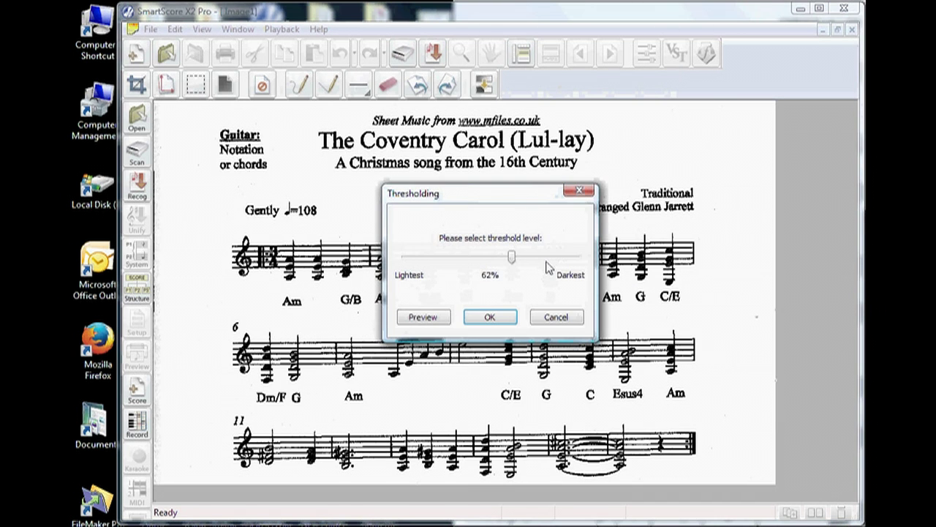
{"action": "left_click", "coordinate": [506, 320]}
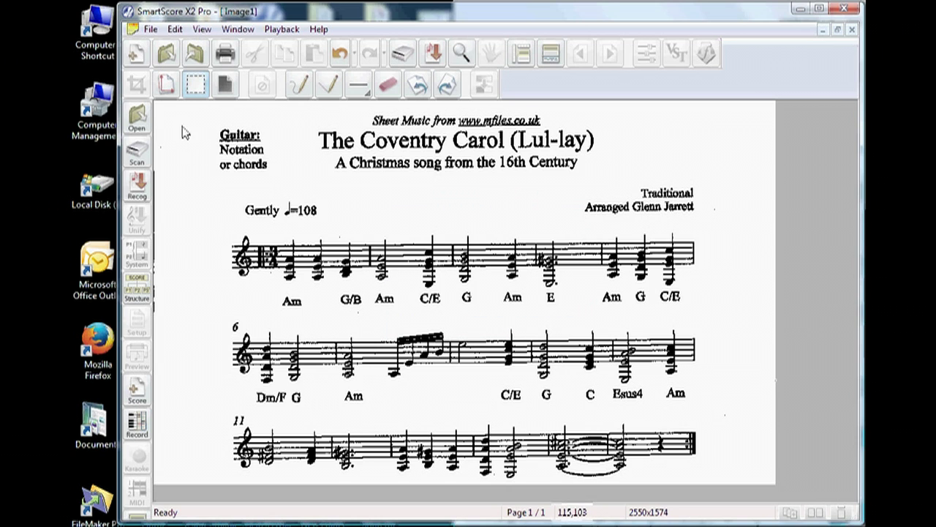
{"action": "left_click", "coordinate": [167, 90]}
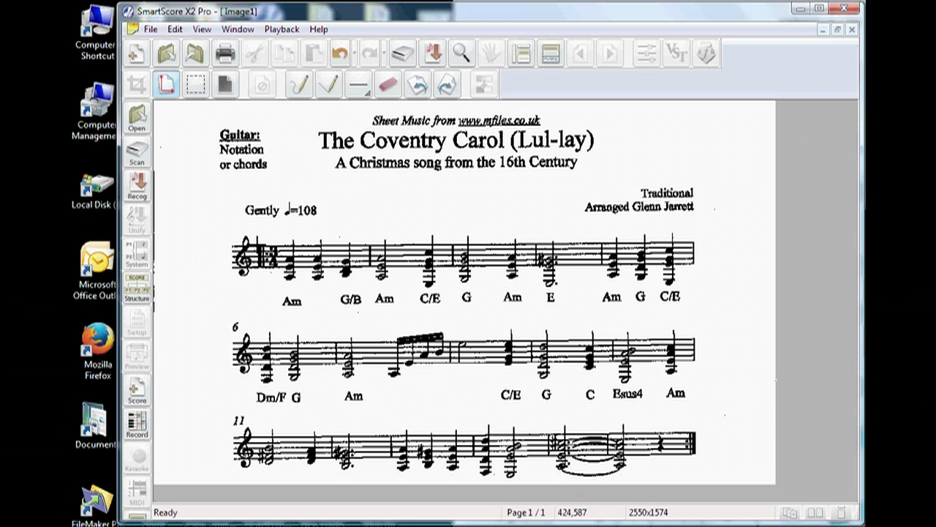
{"action": "left_click_drag", "start_coordinate": [269, 247], "coordinate": [693, 241]}
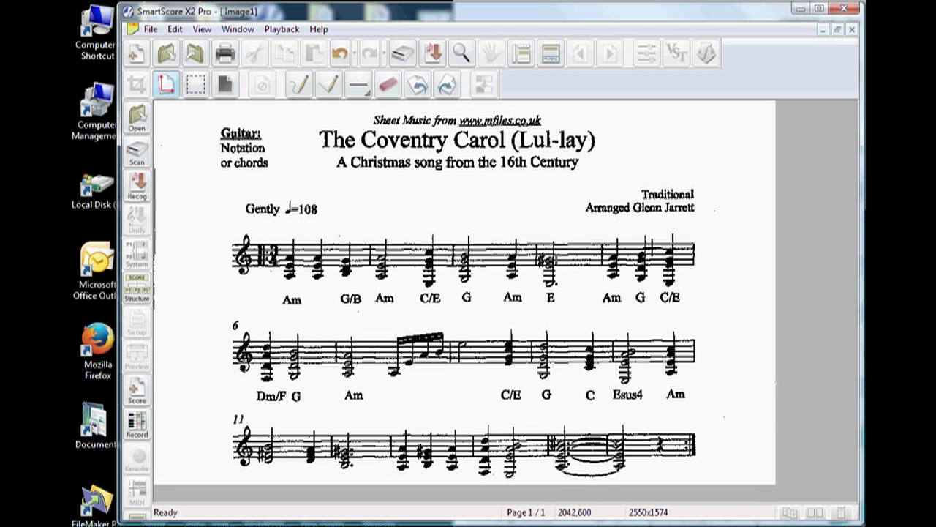
Move the tempo and credits line slightly upward, then start recognition
{"action": "left_click", "coordinate": [195, 86]}
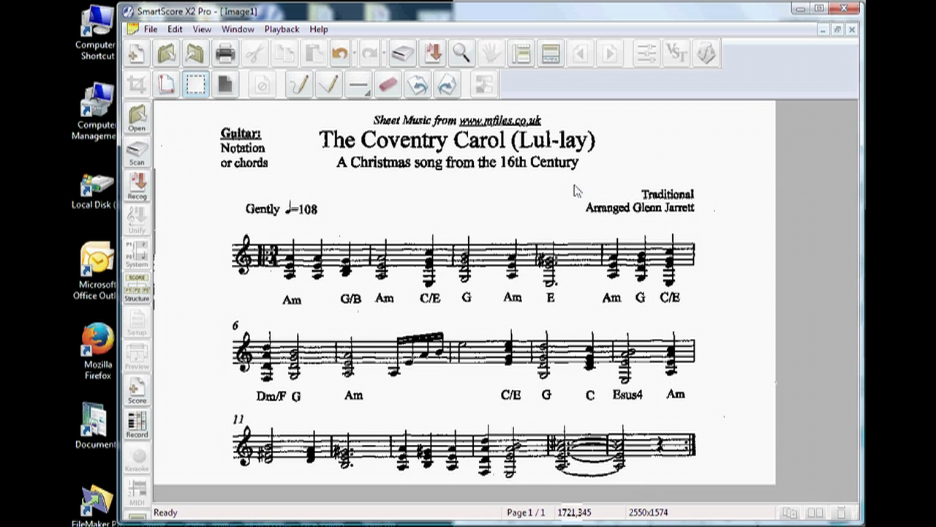
{"action": "left_click_drag", "start_coordinate": [226, 183], "coordinate": [699, 189]}
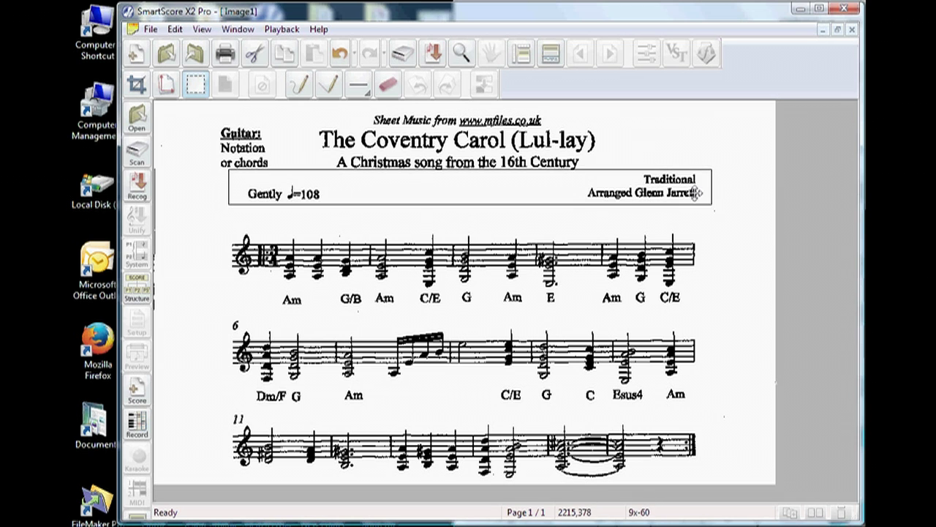
{"action": "left_click", "coordinate": [753, 235]}
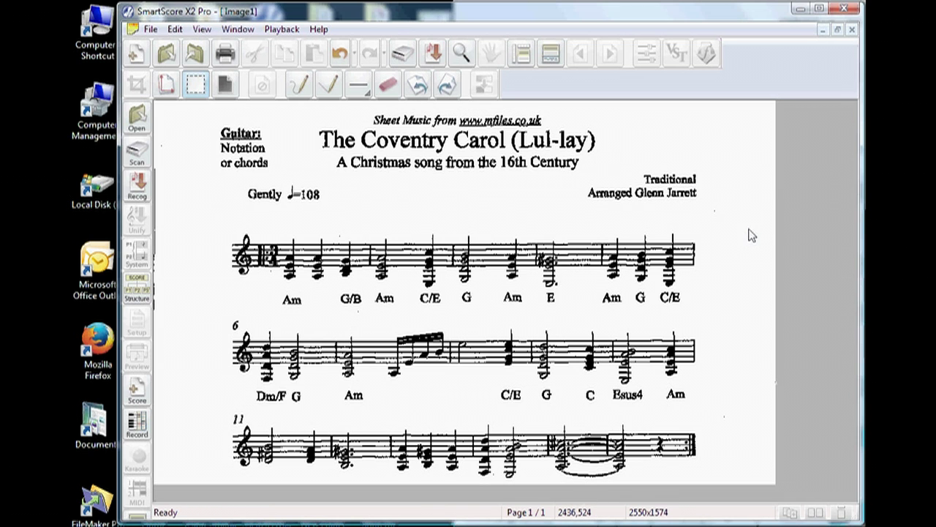
{"action": "left_click", "coordinate": [432, 57]}
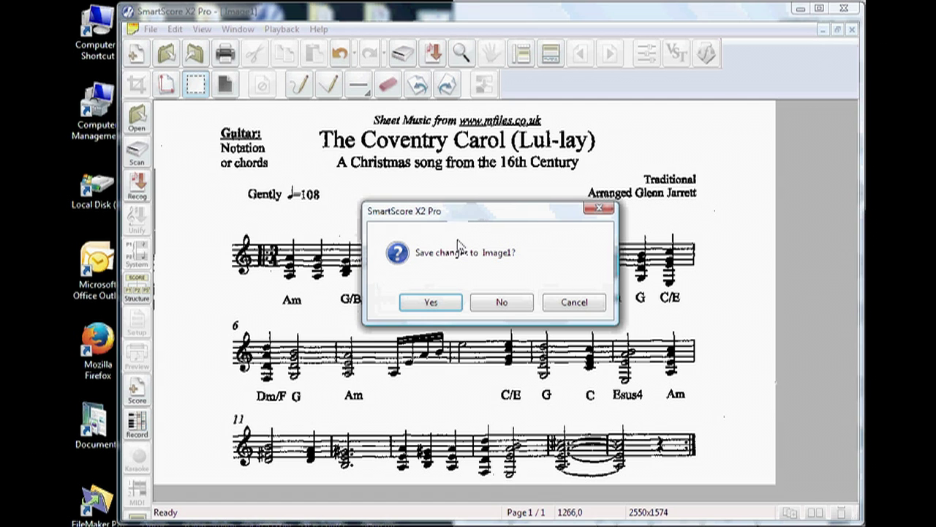
Save the edited image changes as Test.tif instead of Image1.tif
{"action": "left_click", "coordinate": [431, 302]}
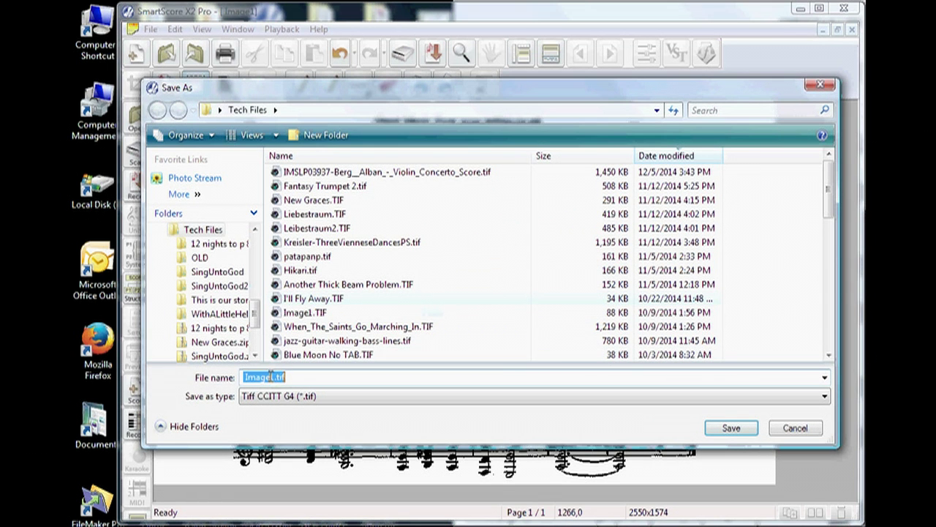
{"action": "left_click_drag", "start_coordinate": [272, 375], "coordinate": [236, 371]}
{"action": "type", "text": "T"}
{"action": "left_click", "coordinate": [730, 429]}
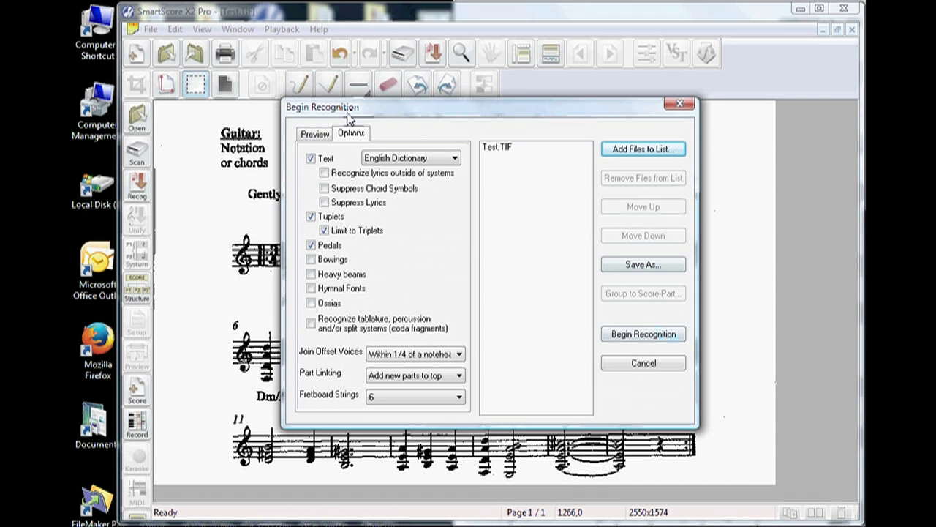
Select Test.TIF, check its Preview and Options tabs, and run recognition
{"action": "left_click", "coordinate": [494, 147]}
{"action": "left_click", "coordinate": [324, 135]}
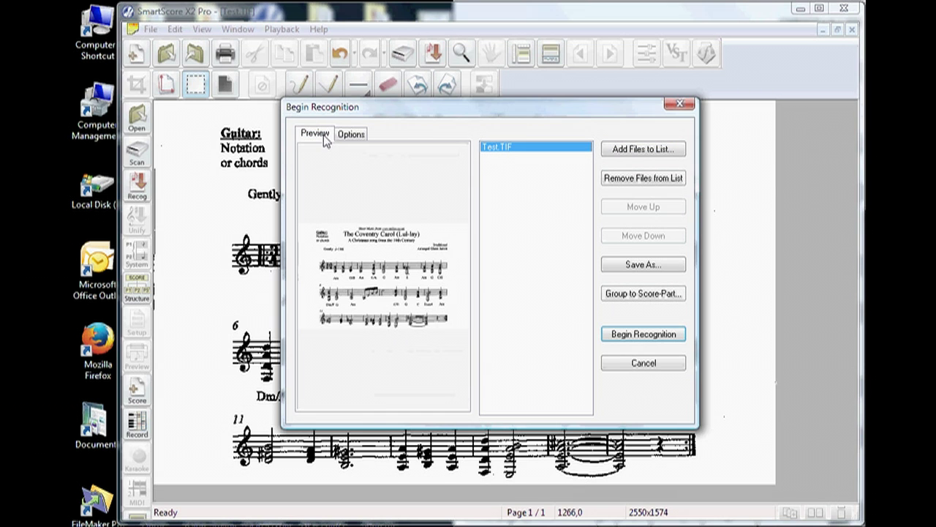
{"action": "left_click", "coordinate": [353, 136]}
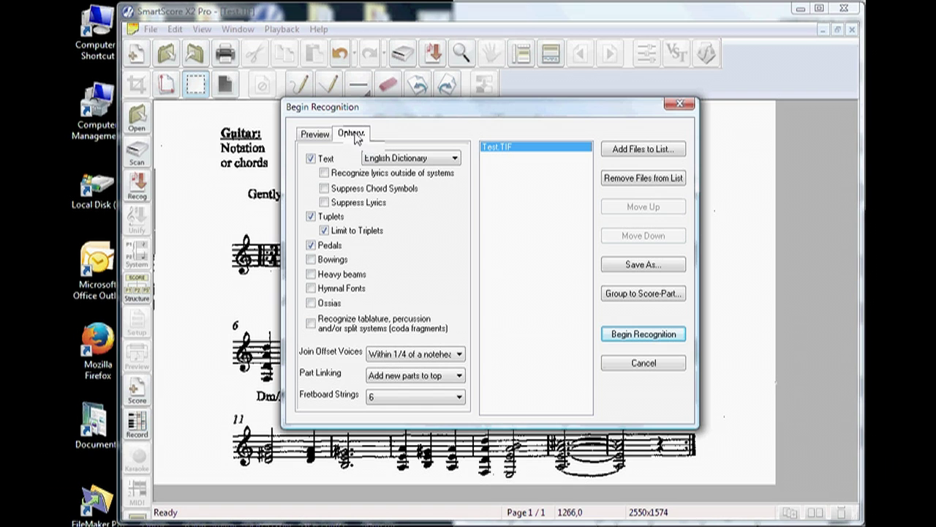
{"action": "left_click", "coordinate": [615, 334]}
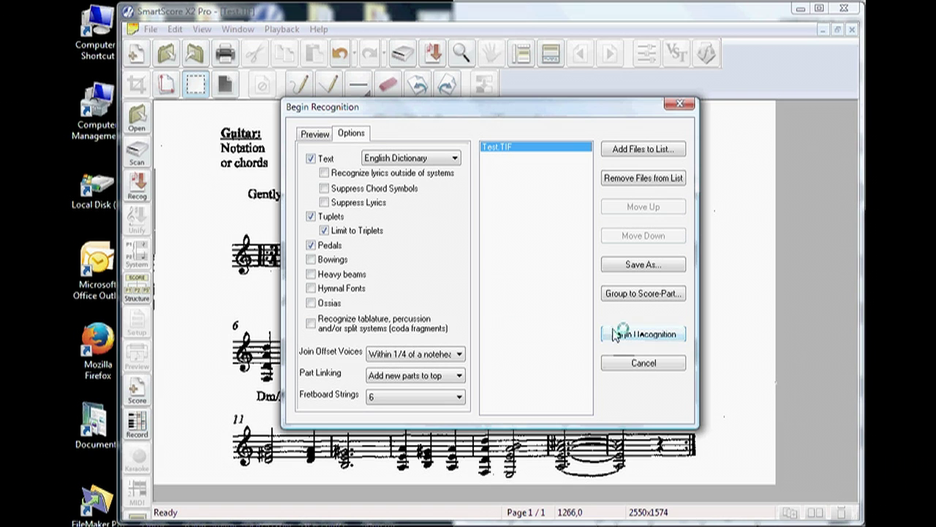
{"action": "left_click", "coordinate": [677, 335]}
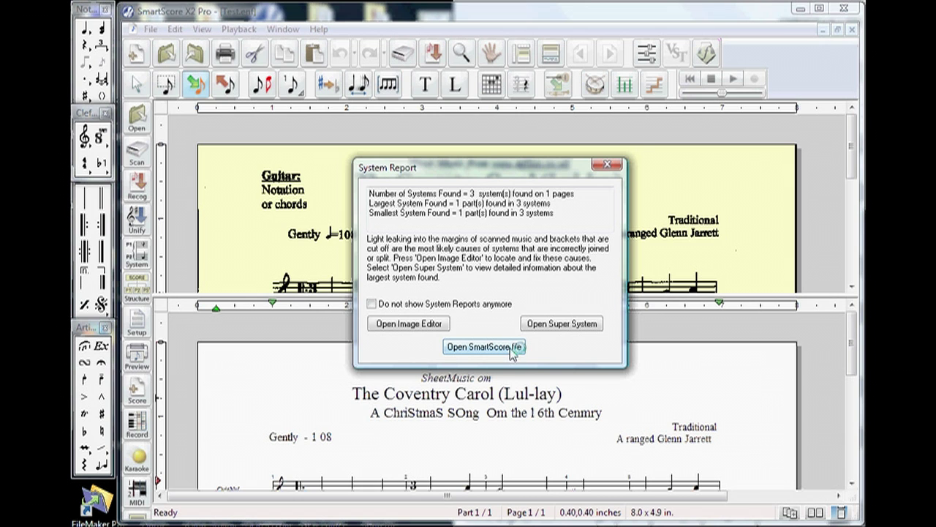
Open the recognized score, accept Unify Score for key signatures, and save it as Test.enf
{"action": "left_click", "coordinate": [512, 350]}
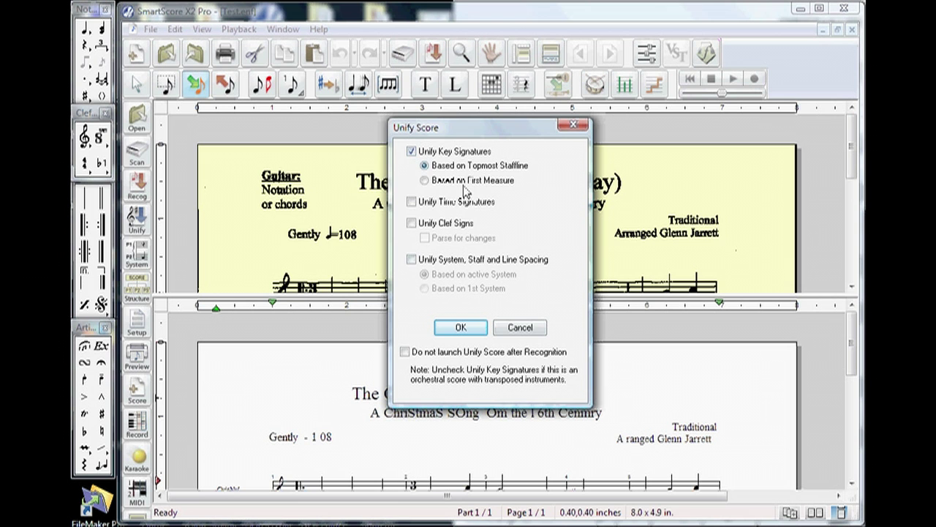
{"action": "left_click", "coordinate": [466, 326]}
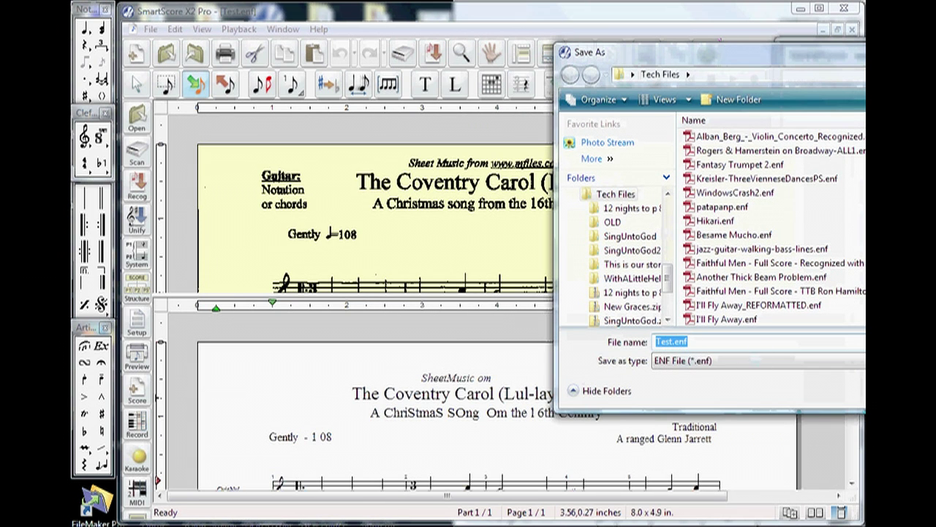
{"action": "key", "text": "Return"}
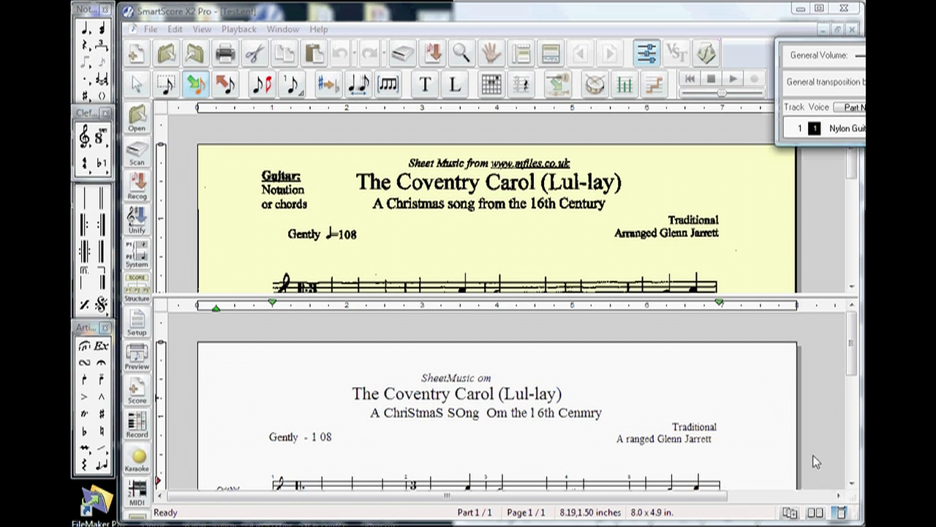
Insert a 3/4 time signature right after the clef on the first staff
{"action": "left_click", "coordinate": [851, 484]}
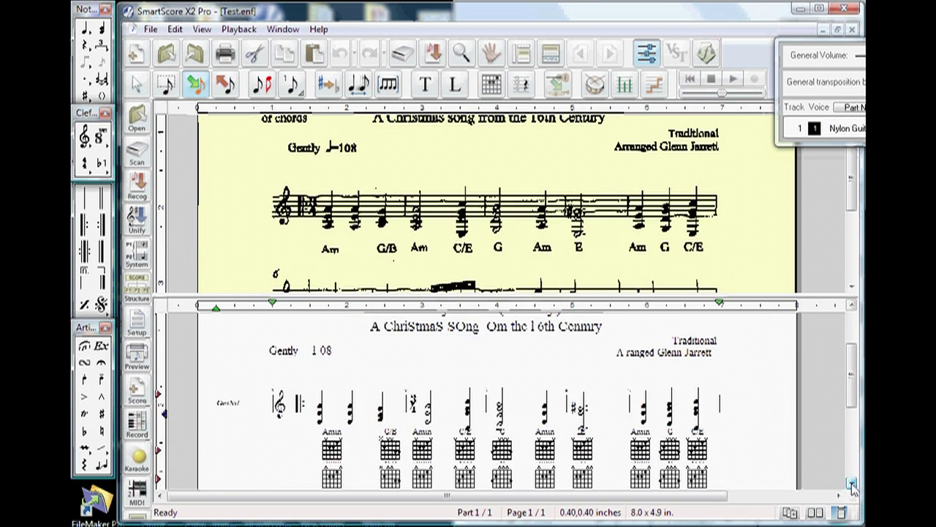
{"action": "left_click", "coordinate": [852, 484]}
{"action": "left_click", "coordinate": [852, 484]}
{"action": "left_click", "coordinate": [851, 485]}
{"action": "left_click", "coordinate": [851, 485]}
{"action": "left_click_drag", "start_coordinate": [851, 453], "coordinate": [851, 395]}
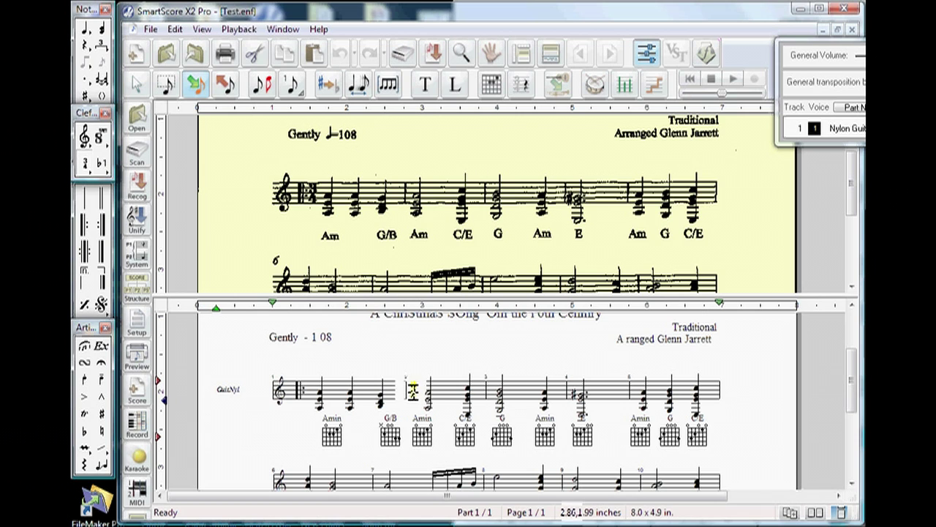
{"action": "key", "text": "Tab"}
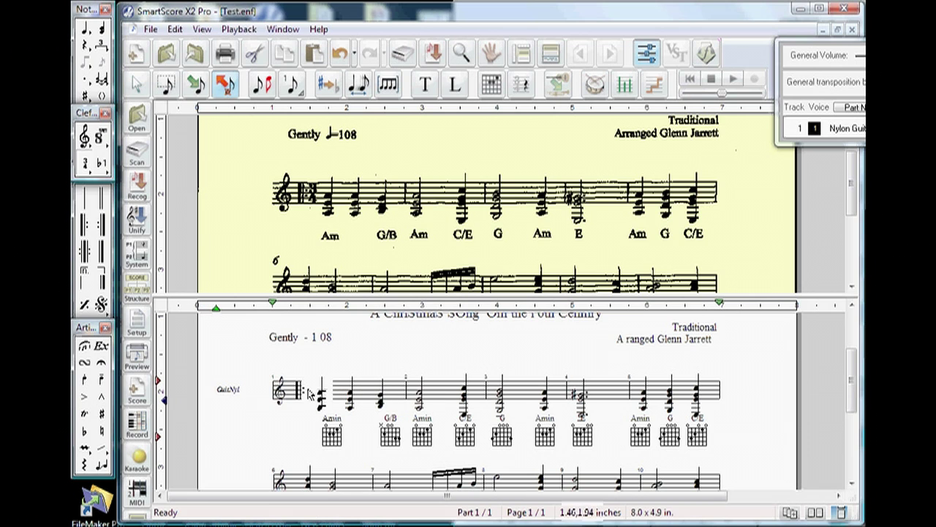
{"action": "right_click", "coordinate": [308, 396]}
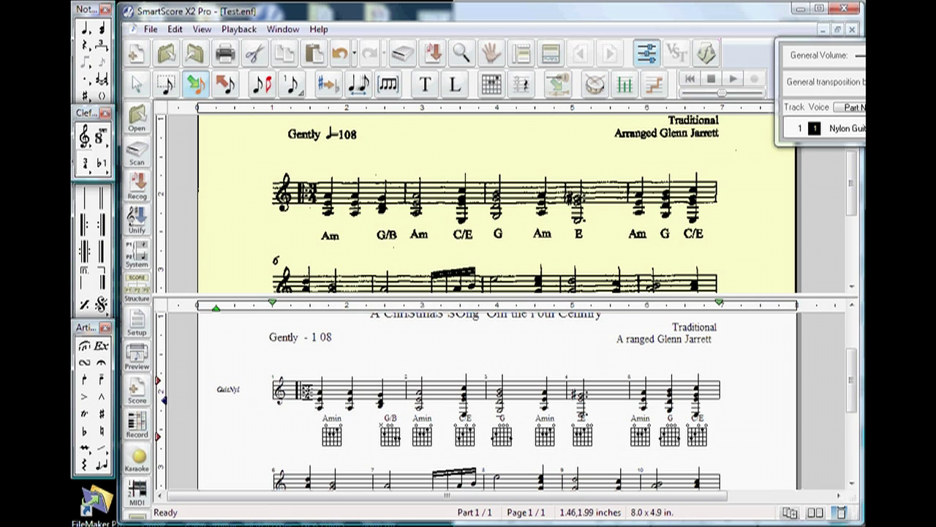
{"action": "left_click", "coordinate": [308, 394]}
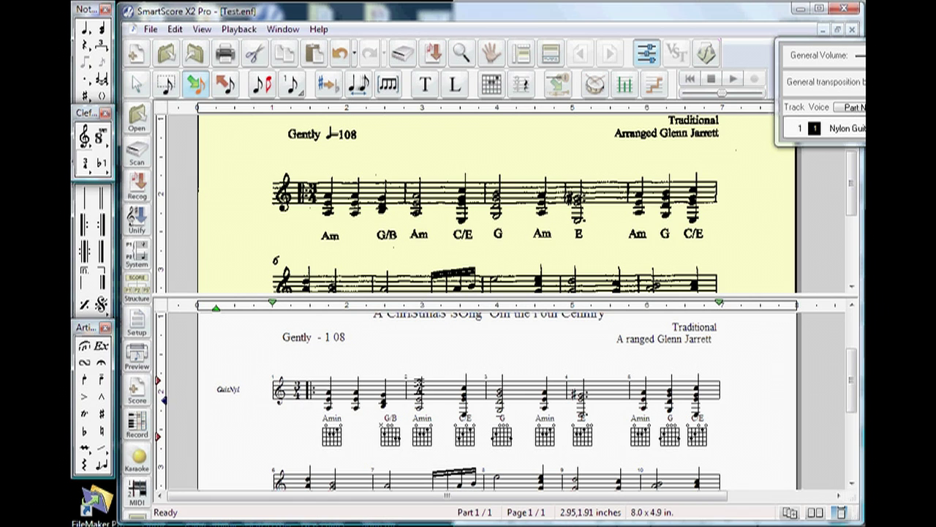
{"action": "scroll", "coordinate": [417, 387], "scroll_direction": "down", "scroll_amount": 1}
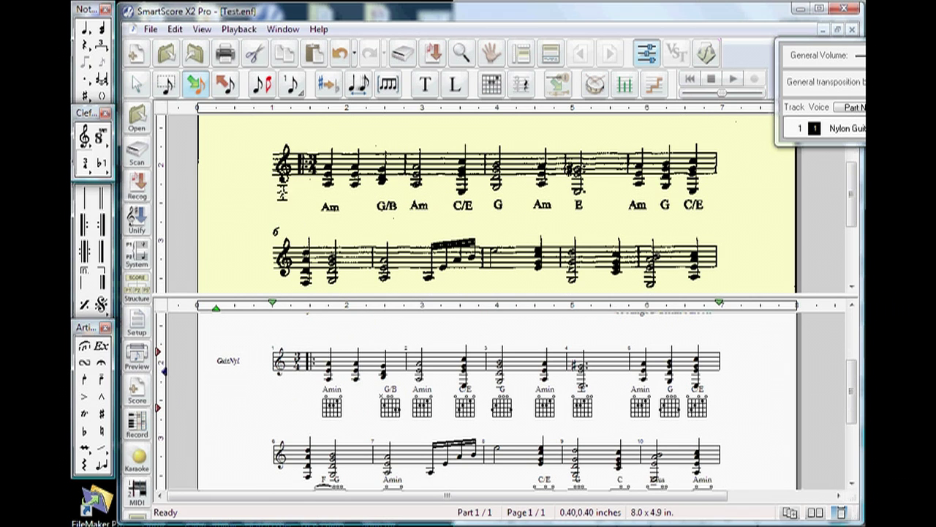
Move the first system's row of chord diagrams from below to above its staff
{"action": "left_click", "coordinate": [167, 85]}
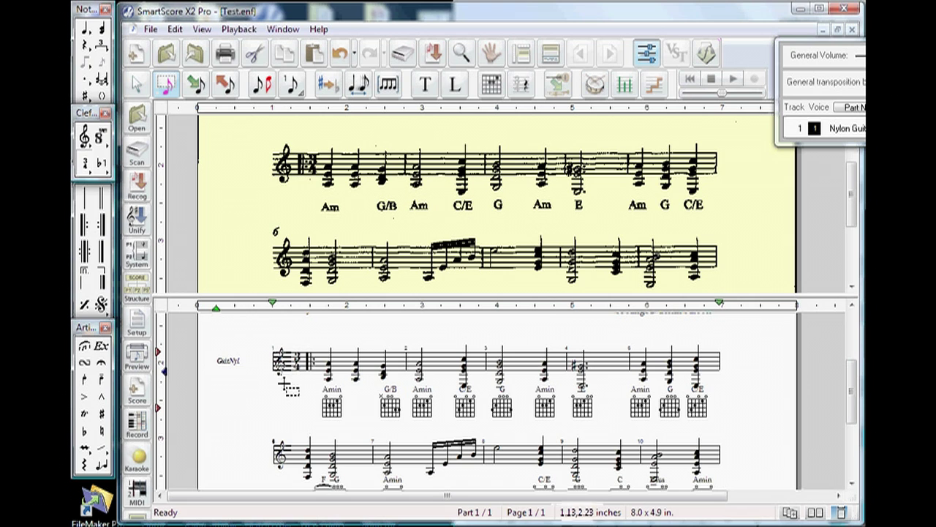
{"action": "left_click_drag", "start_coordinate": [296, 402], "coordinate": [734, 423]}
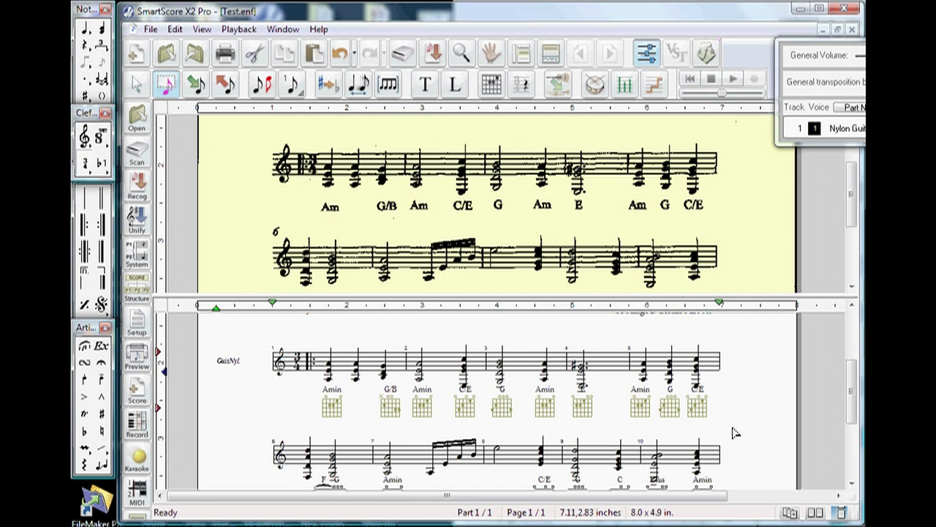
{"action": "left_click", "coordinate": [735, 433]}
{"action": "left_click_drag", "start_coordinate": [699, 422], "coordinate": [699, 344]}
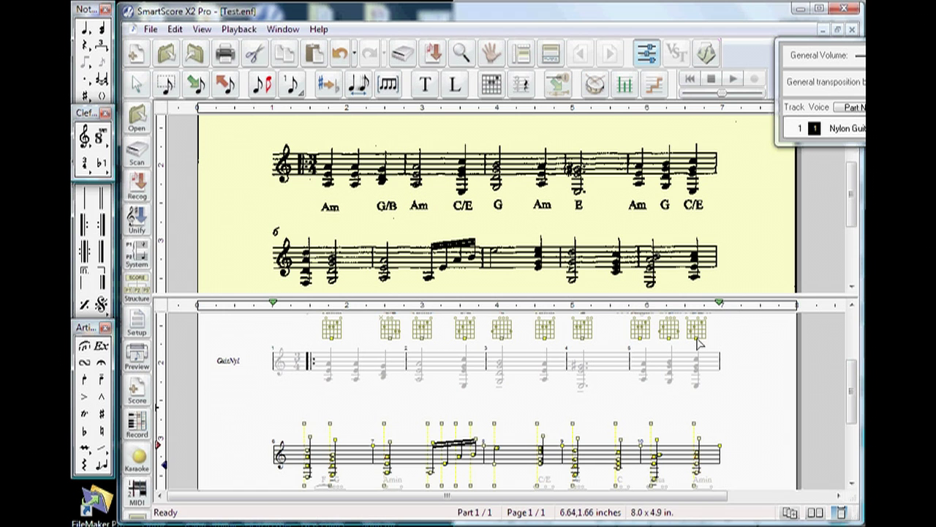
{"action": "left_click", "coordinate": [715, 348]}
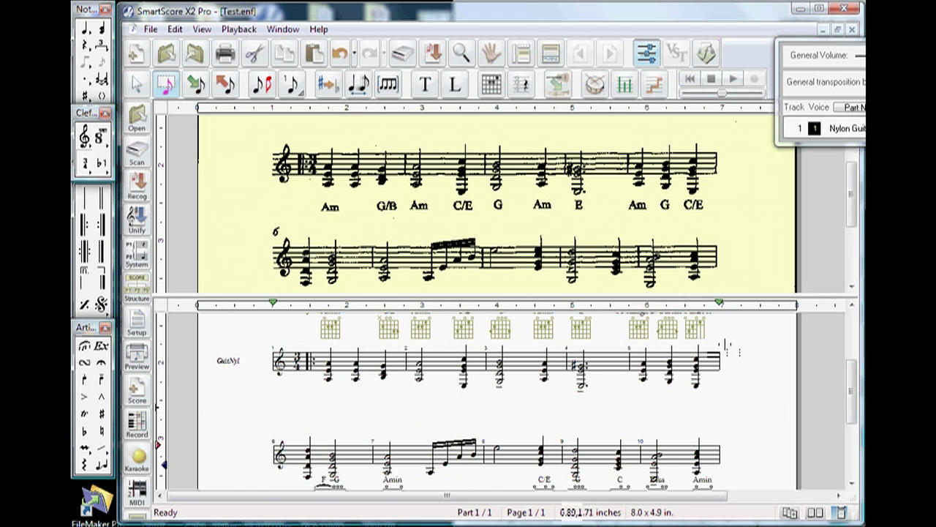
Select the second system's chord-diagram row and enlarge the notation pane
{"action": "scroll", "coordinate": [729, 368], "scroll_direction": "down", "scroll_amount": 5}
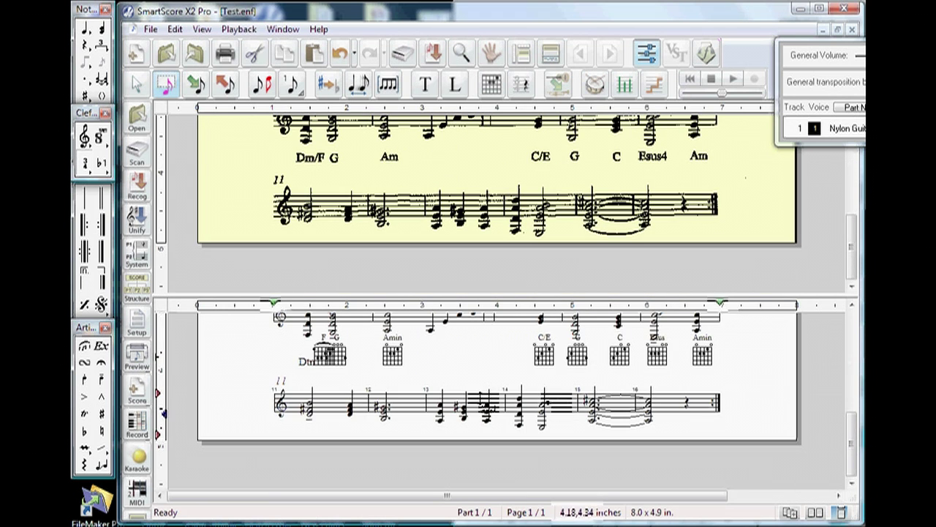
{"action": "left_click_drag", "start_coordinate": [291, 348], "coordinate": [714, 358]}
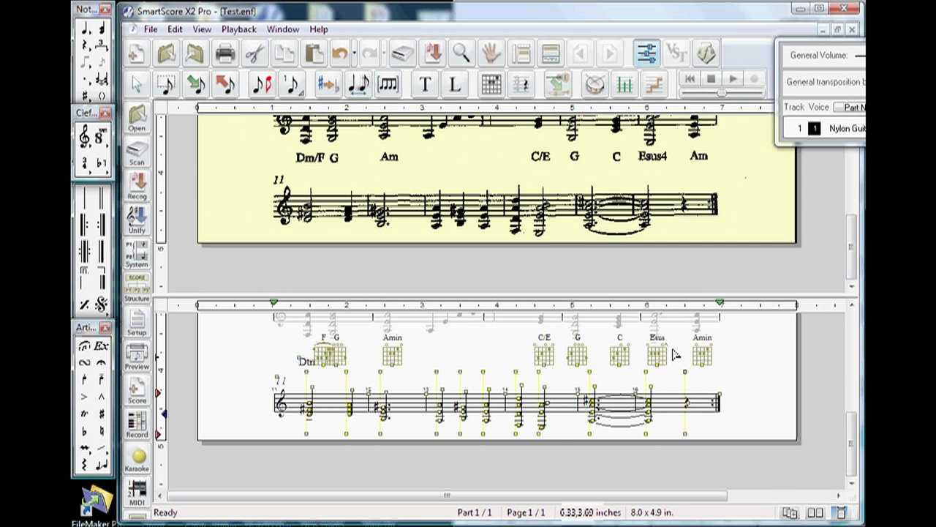
{"action": "left_click_drag", "start_coordinate": [683, 296], "coordinate": [677, 243]}
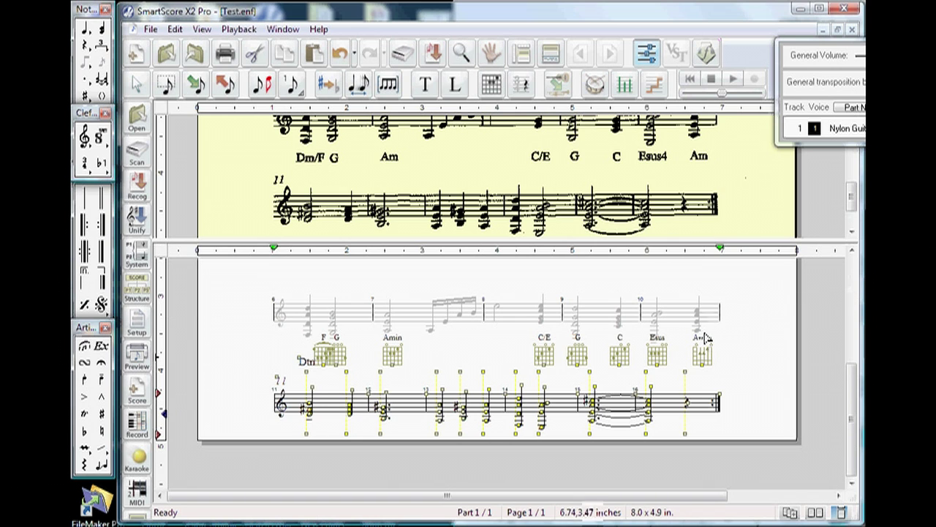